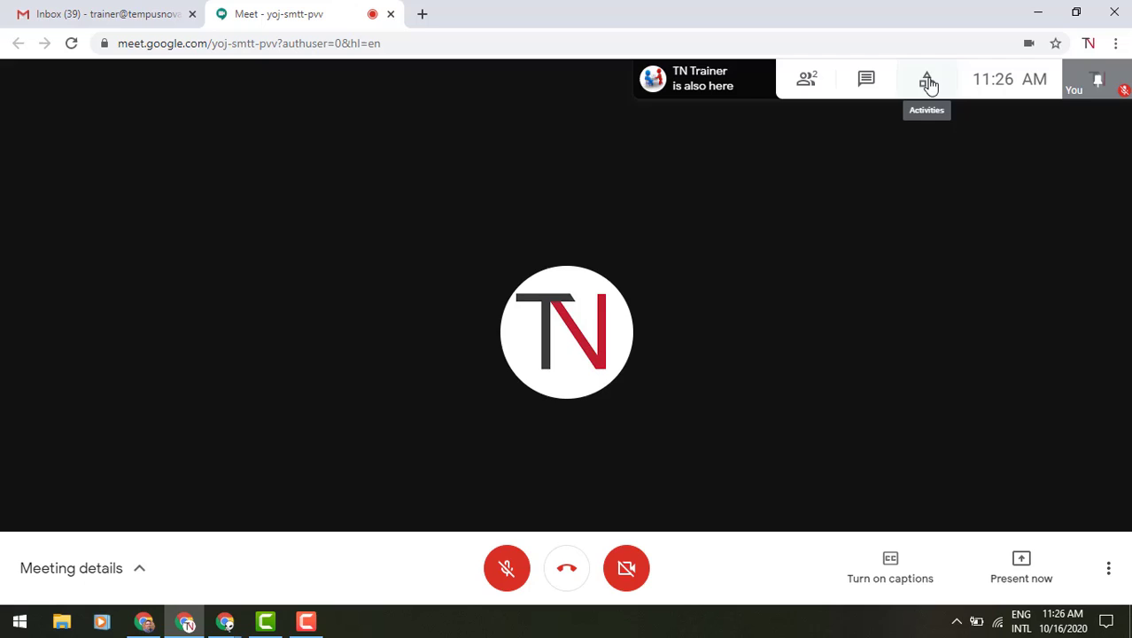
Start a poll in the meeting with the question "What do you think of the new Google Meet logo?"
{"action": "left_click", "coordinate": [929, 83]}
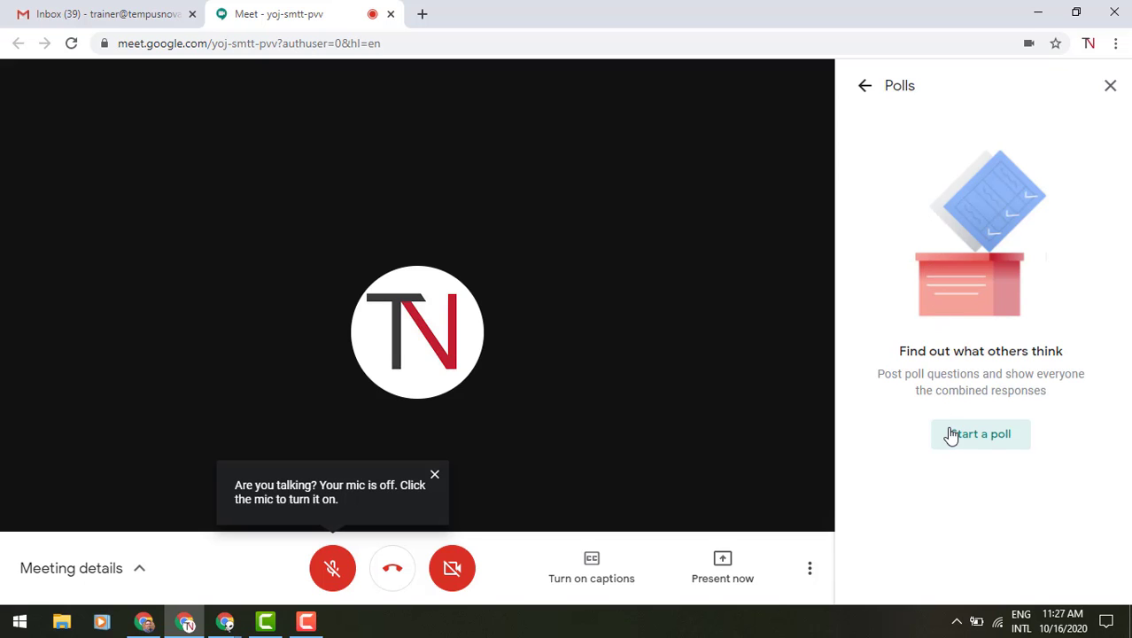
{"action": "left_click", "coordinate": [957, 434]}
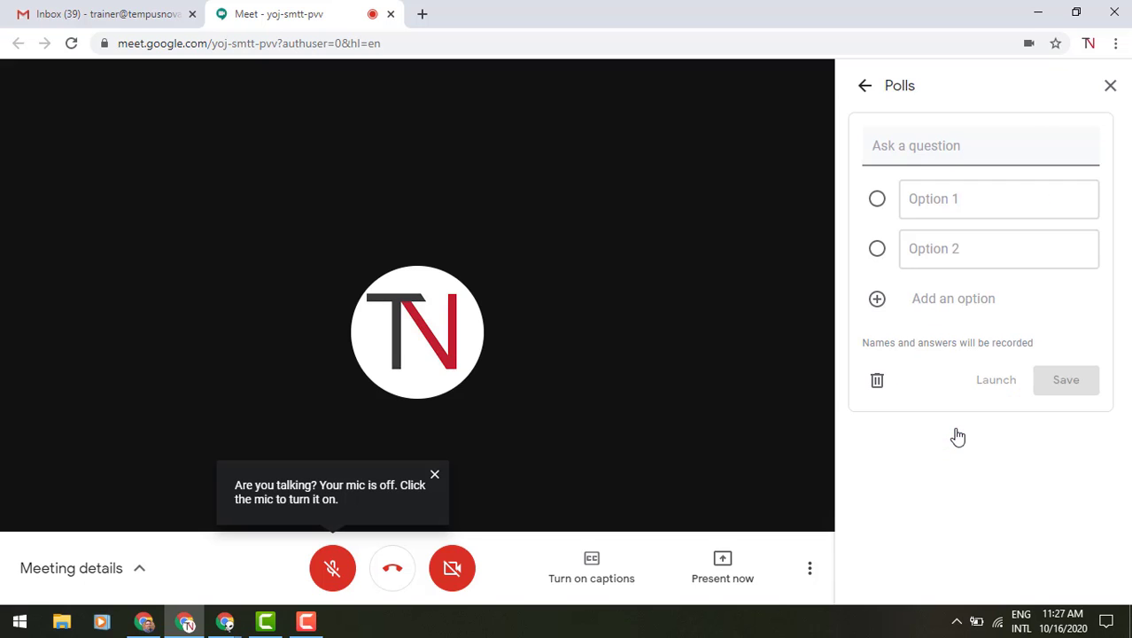
{"action": "left_click", "coordinate": [932, 149]}
{"action": "type", "text": "What do "}
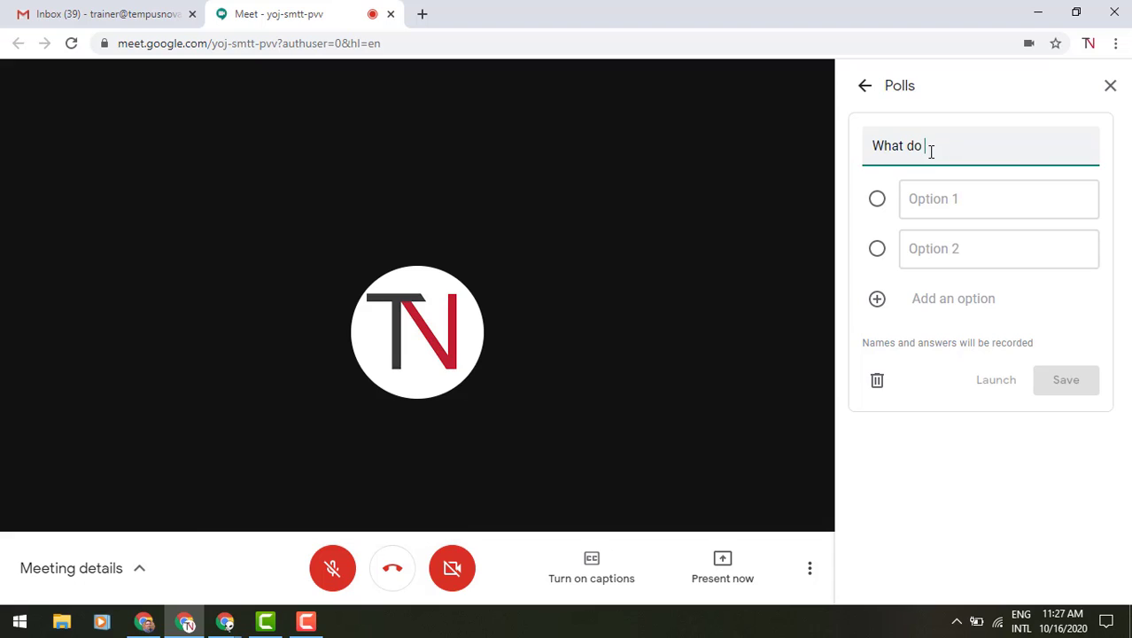
{"action": "type", "text": "you think of the new "}
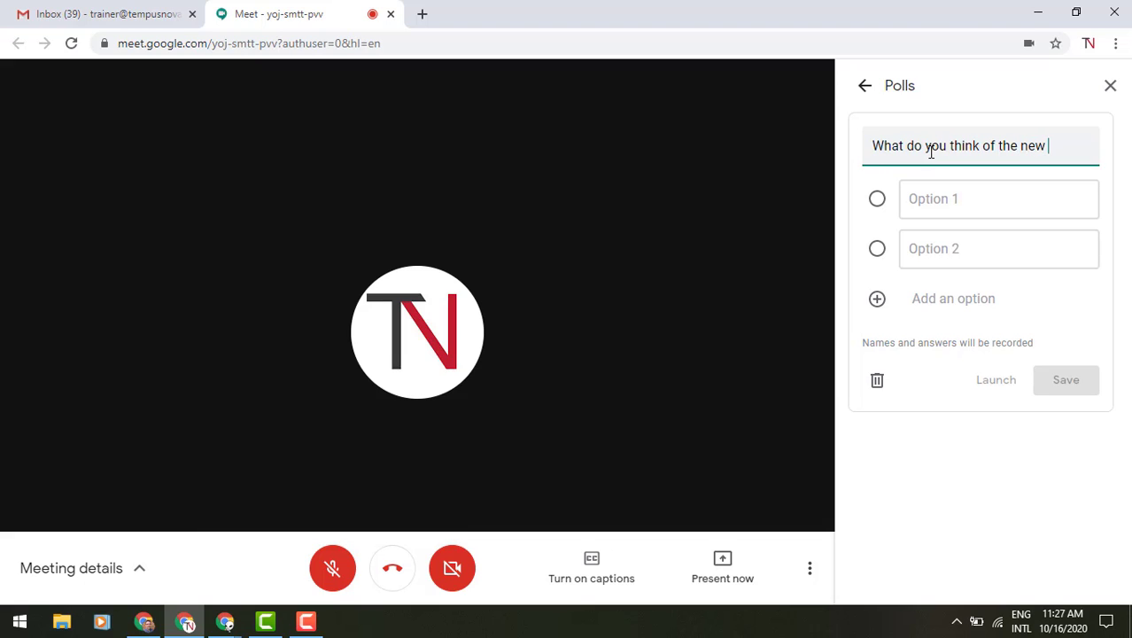
{"action": "type", "text": "Google Meet logo"}
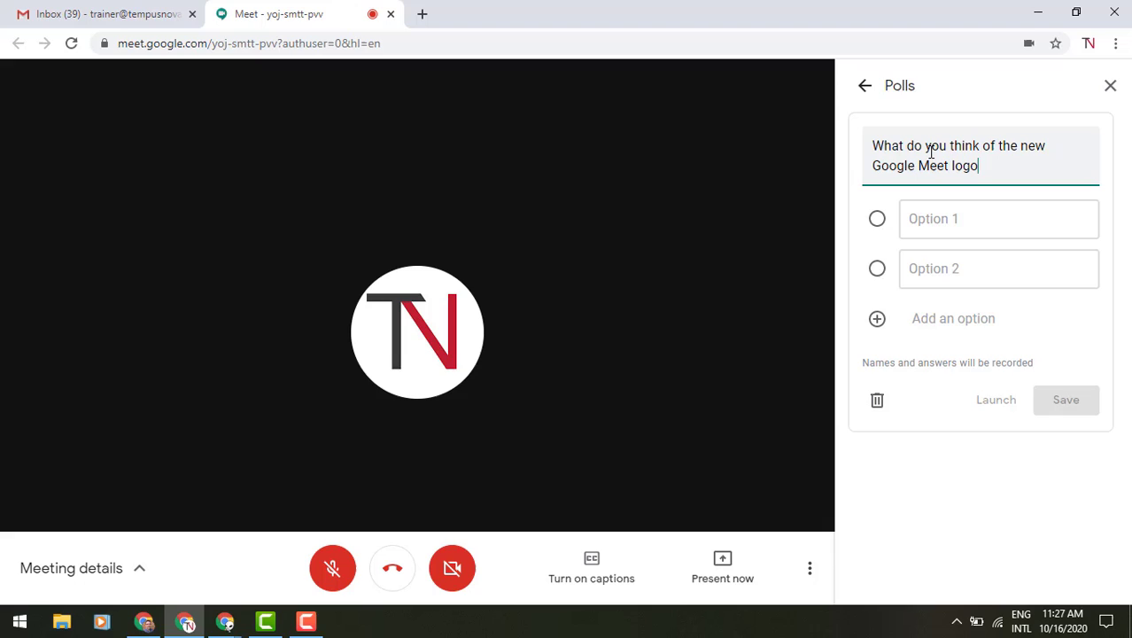
{"action": "type", "text": "?"}
Add the poll options "I like it!" and "Not real crazy about it." and launch the poll
{"action": "left_click", "coordinate": [1035, 214]}
{"action": "type", "text": "I "}
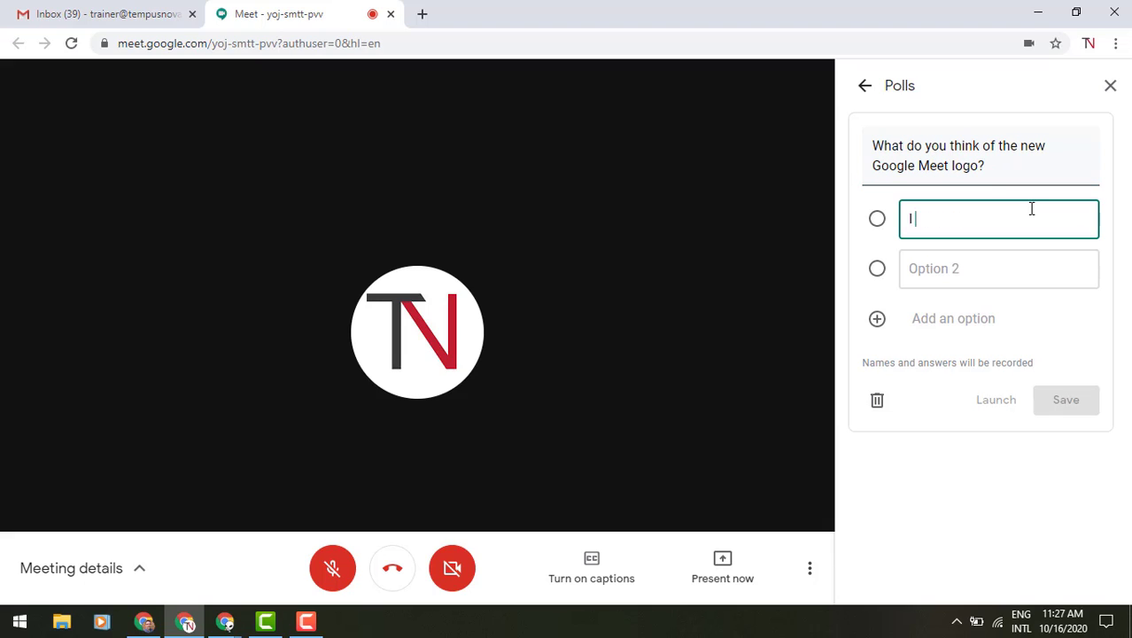
{"action": "type", "text": "like it!"}
{"action": "left_click", "coordinate": [1019, 279]}
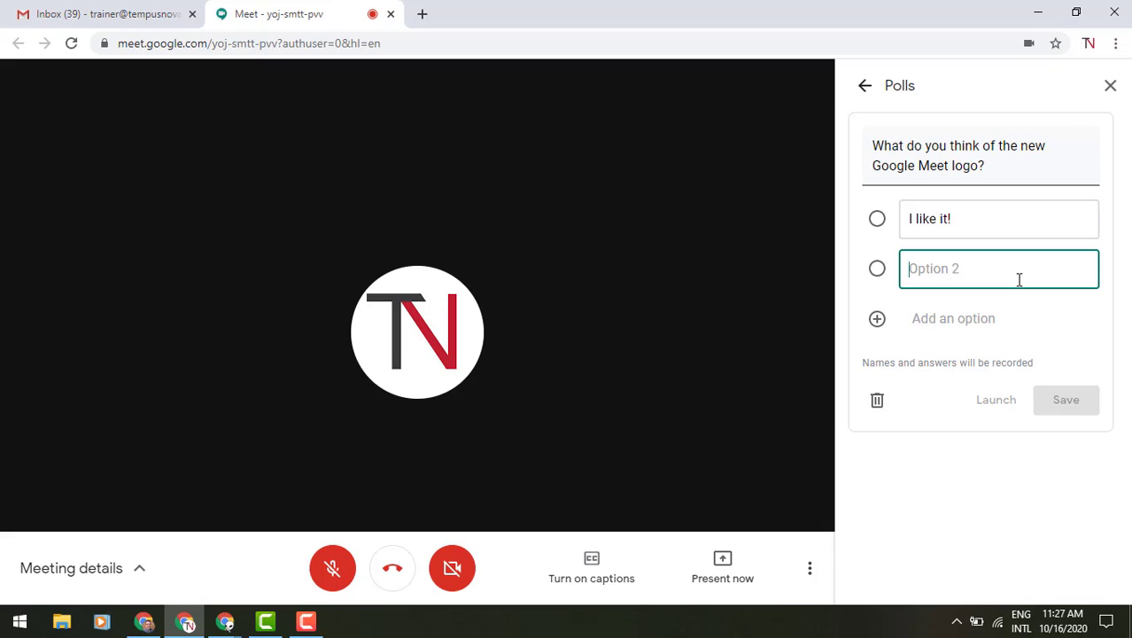
{"action": "type", "text": "Not real c"}
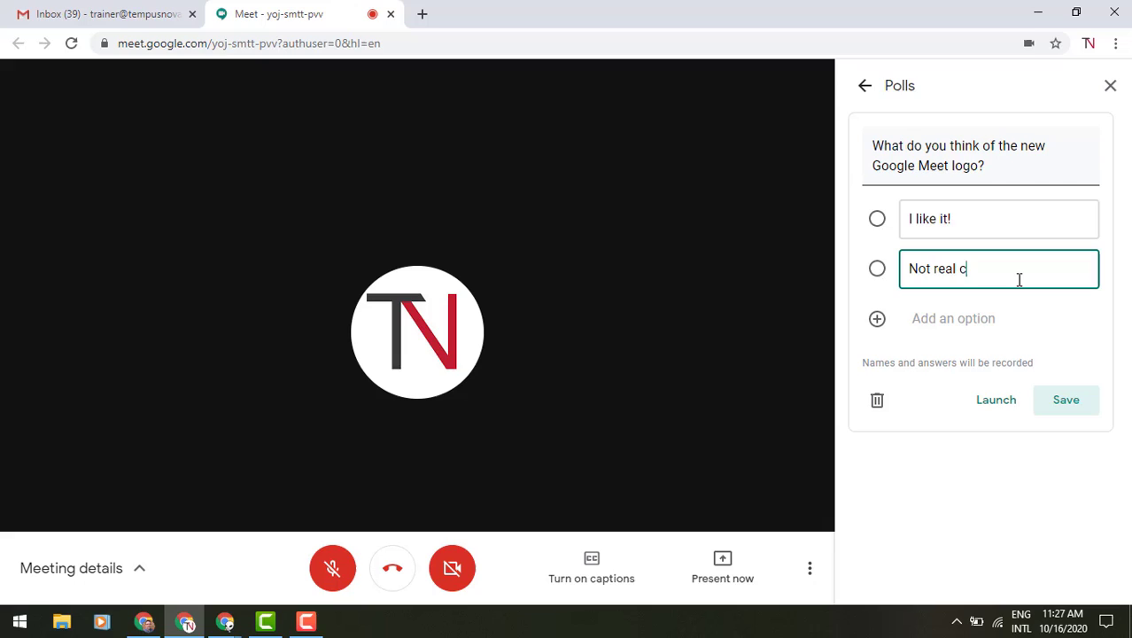
{"action": "type", "text": "razy about it."}
{"action": "left_click", "coordinate": [1001, 406]}
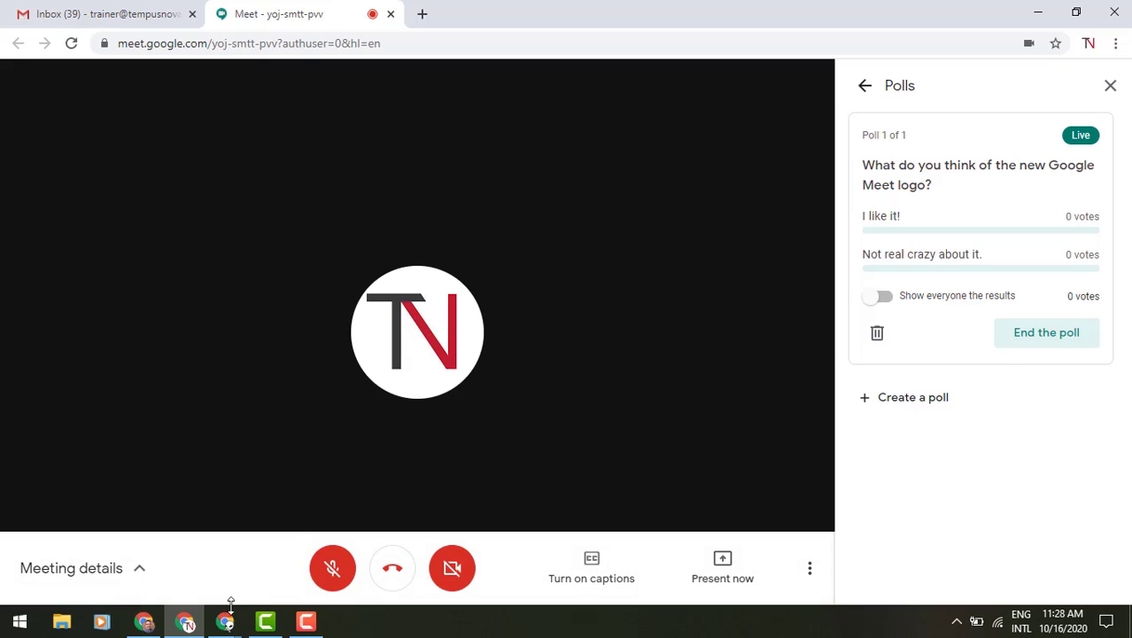
Switch to the participant's Meet window and vote "I like it!" in the live poll
{"action": "mouse_move", "coordinate": [228, 624]}
{"action": "left_click", "coordinate": [270, 572]}
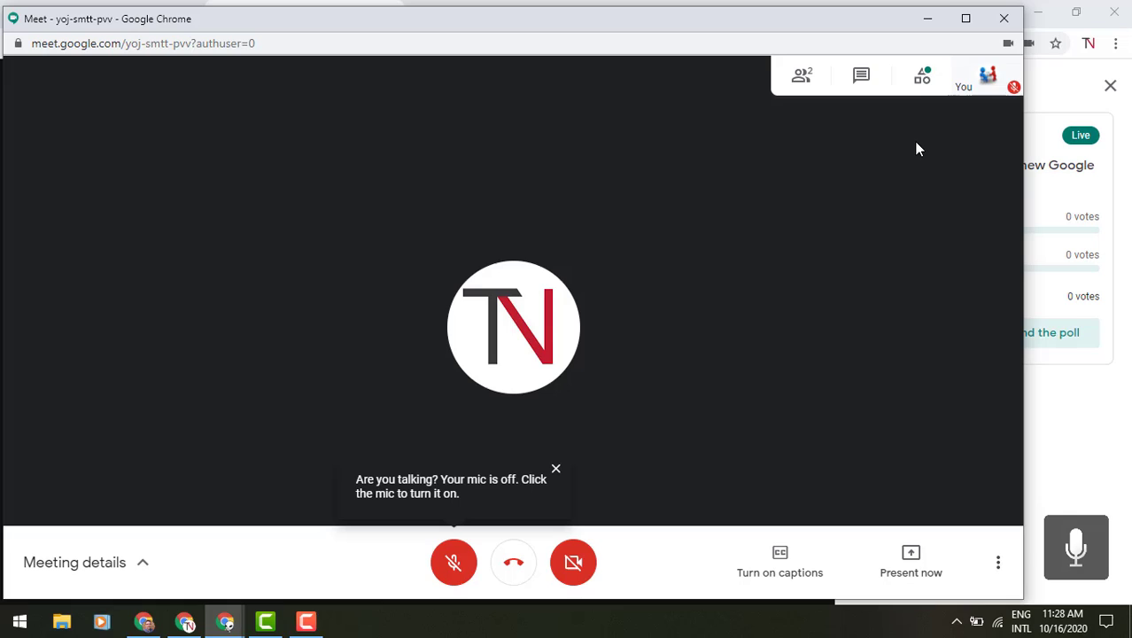
{"action": "left_click", "coordinate": [924, 83]}
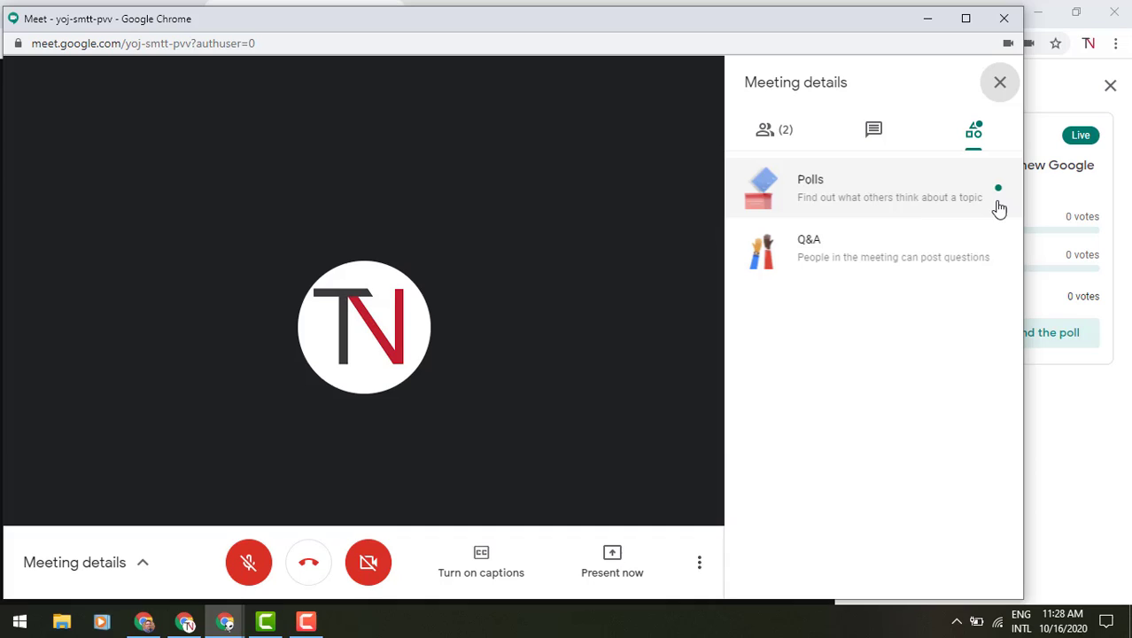
{"action": "left_click", "coordinate": [862, 181]}
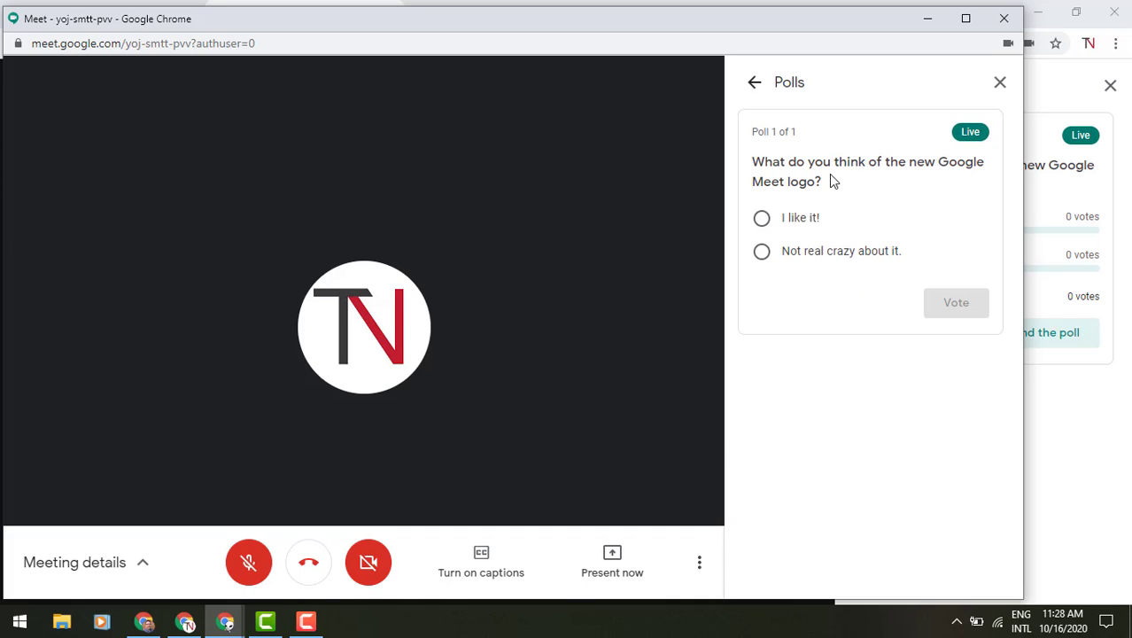
{"action": "left_click", "coordinate": [811, 224]}
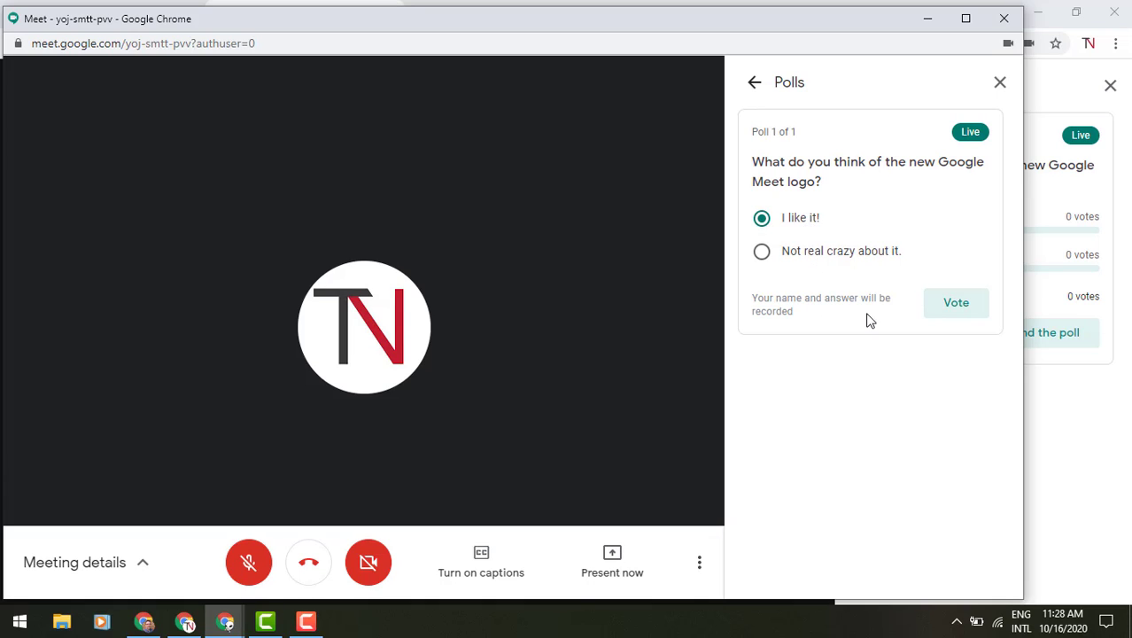
{"action": "left_click", "coordinate": [959, 306]}
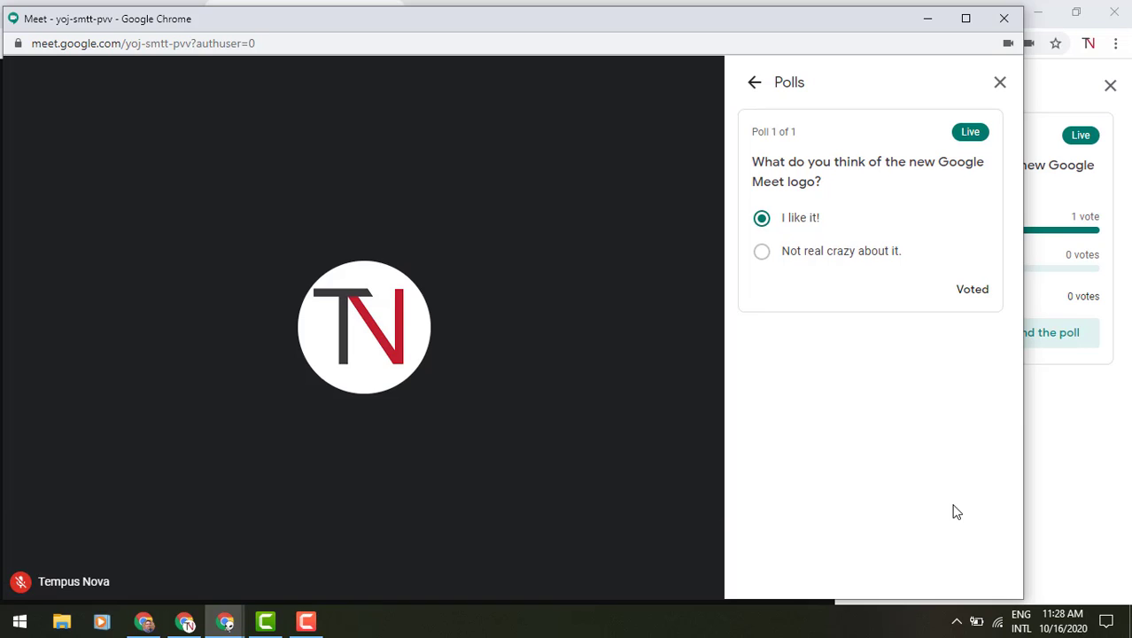
Return to the host's Meet window, show everyone the poll results and end the poll
{"action": "left_click", "coordinate": [1050, 477]}
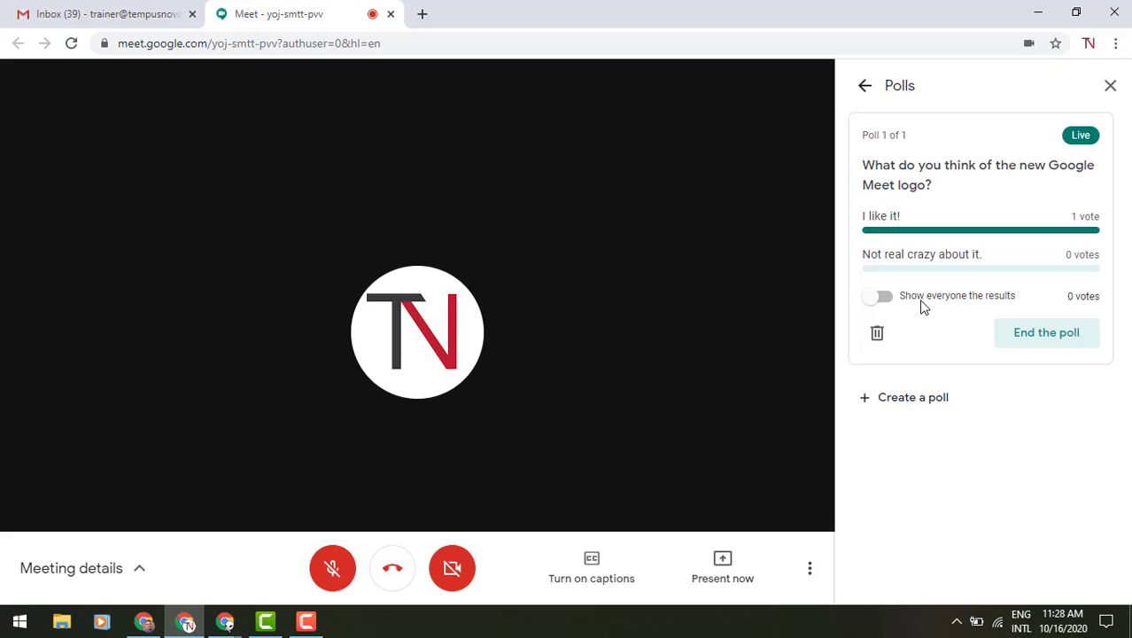
{"action": "left_click", "coordinate": [886, 299]}
{"action": "left_click", "coordinate": [1048, 337]}
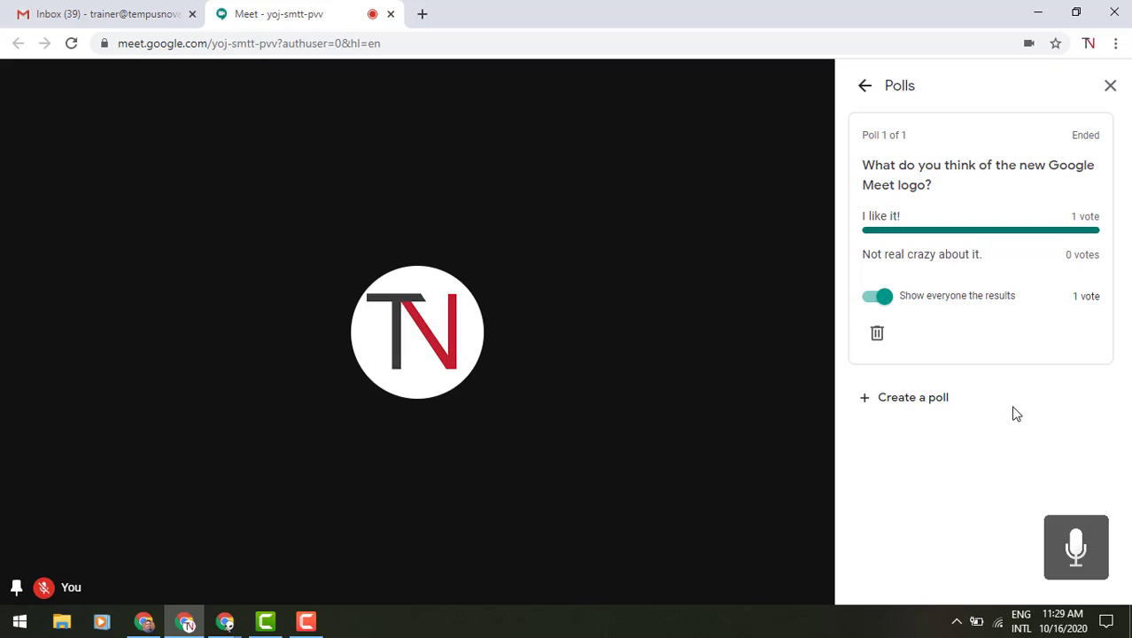
Leave the ended poll and open the Q&A activity in the host's meeting
{"action": "left_click", "coordinate": [1111, 87]}
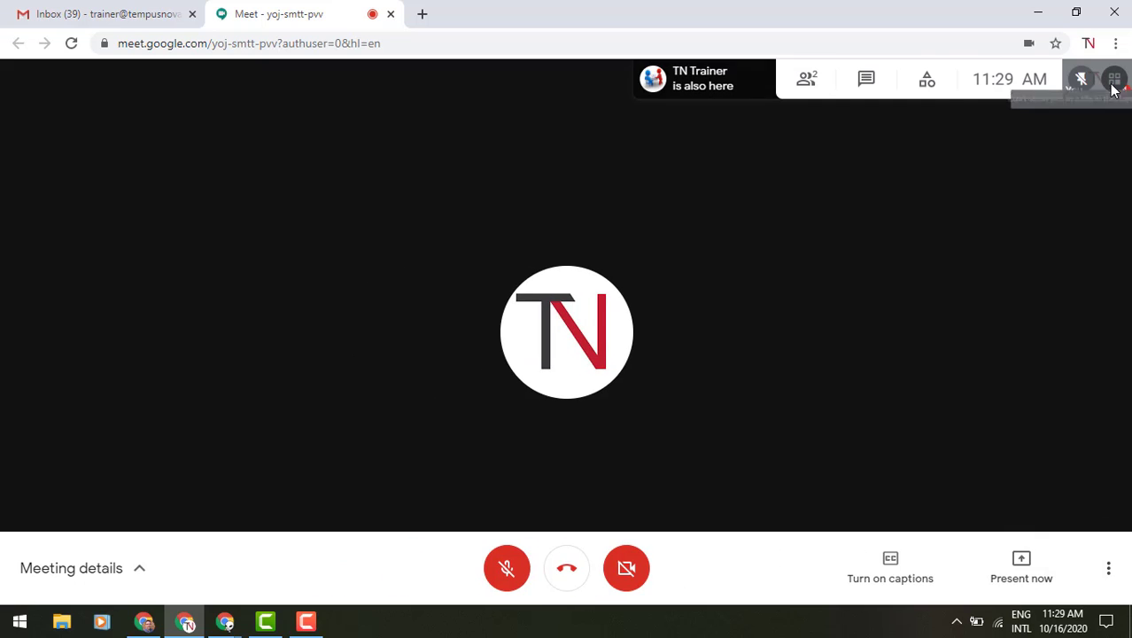
{"action": "left_click", "coordinate": [936, 89]}
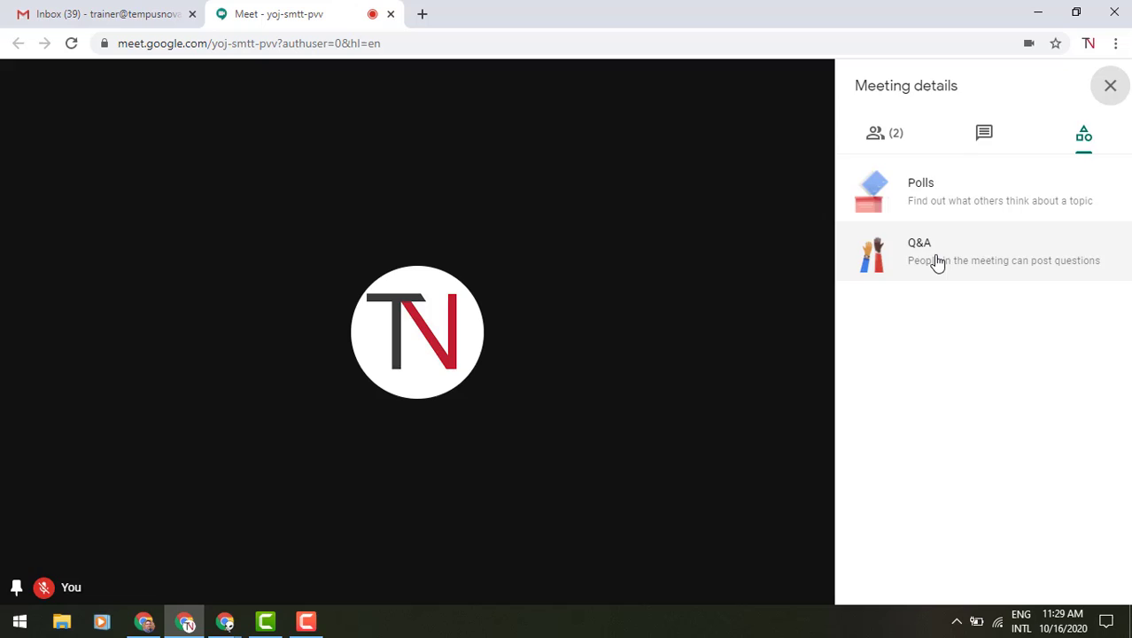
{"action": "left_click", "coordinate": [937, 261]}
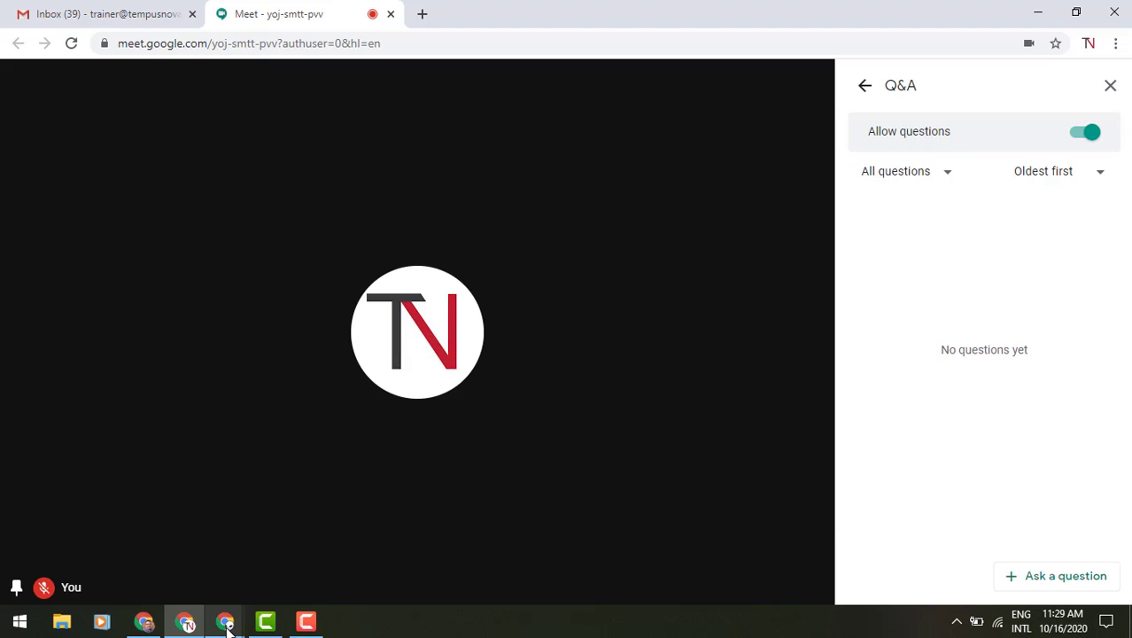
Switch to the participant's Meet window and post the Q&A question "What do you think of the new Gmail logo?"
{"action": "mouse_move", "coordinate": [225, 621]}
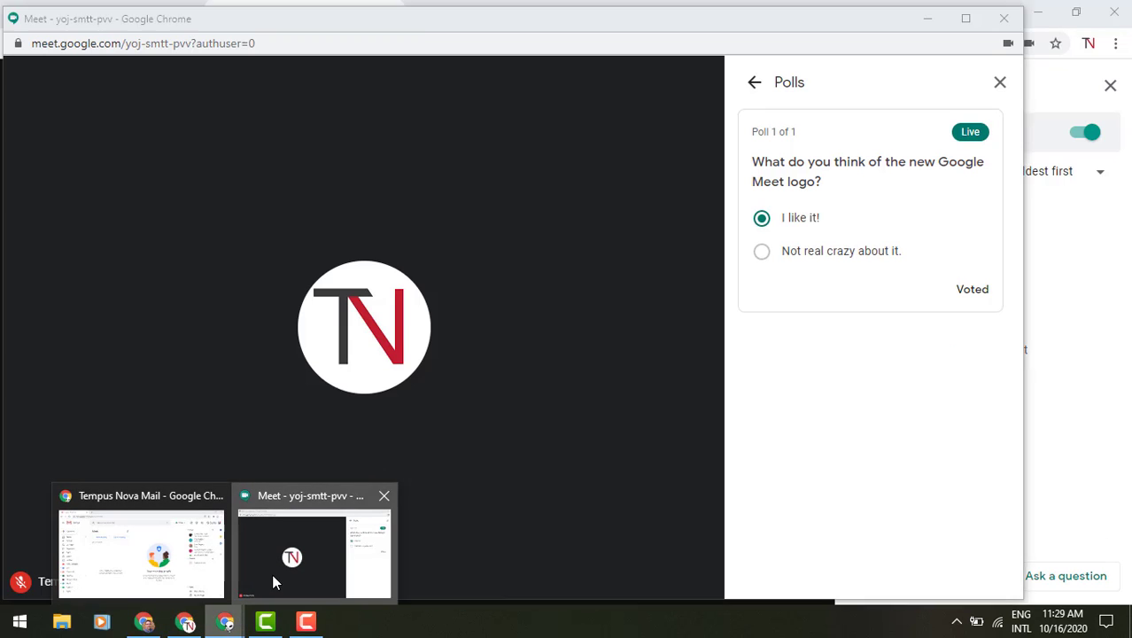
{"action": "left_click", "coordinate": [272, 582]}
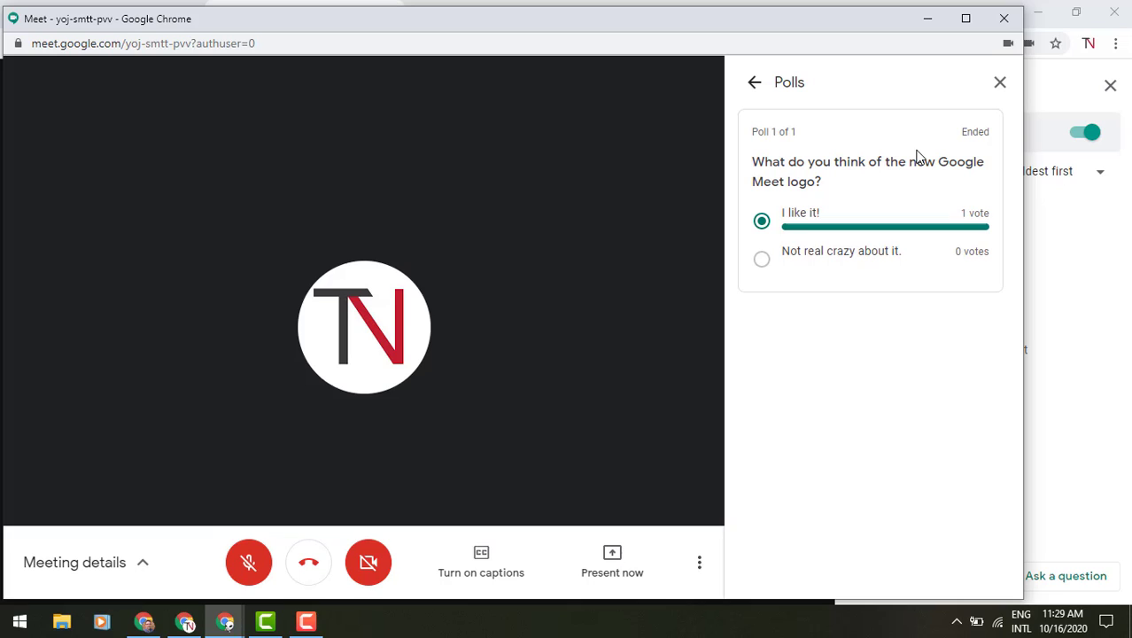
{"action": "left_click", "coordinate": [742, 89]}
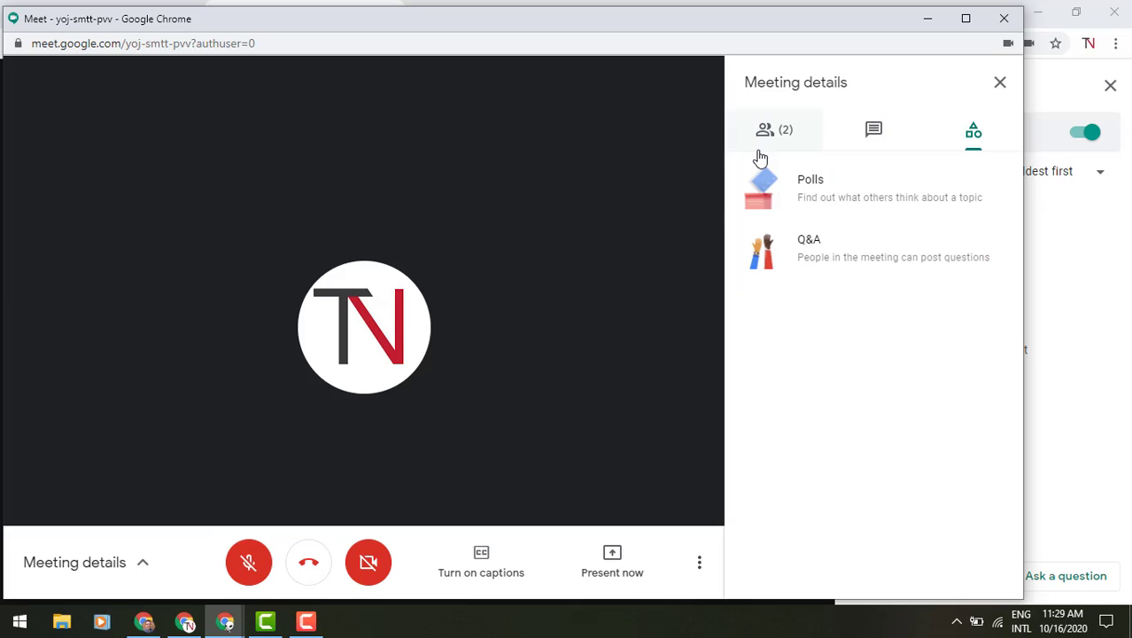
{"action": "left_click", "coordinate": [759, 249]}
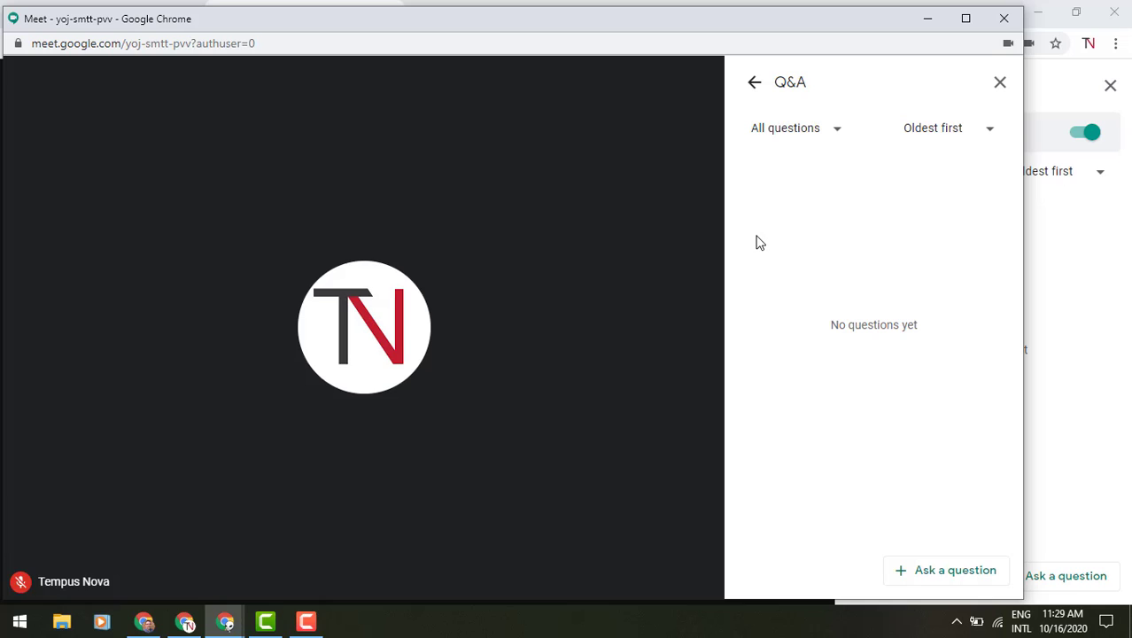
{"action": "left_click", "coordinate": [960, 571]}
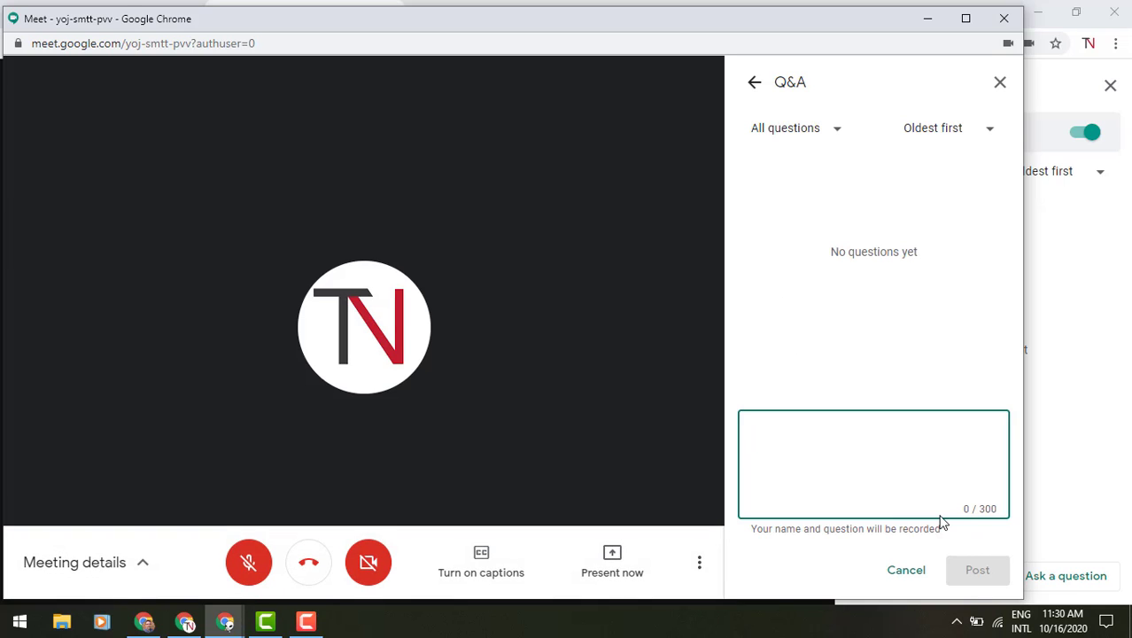
{"action": "type", "text": "What do you think of"}
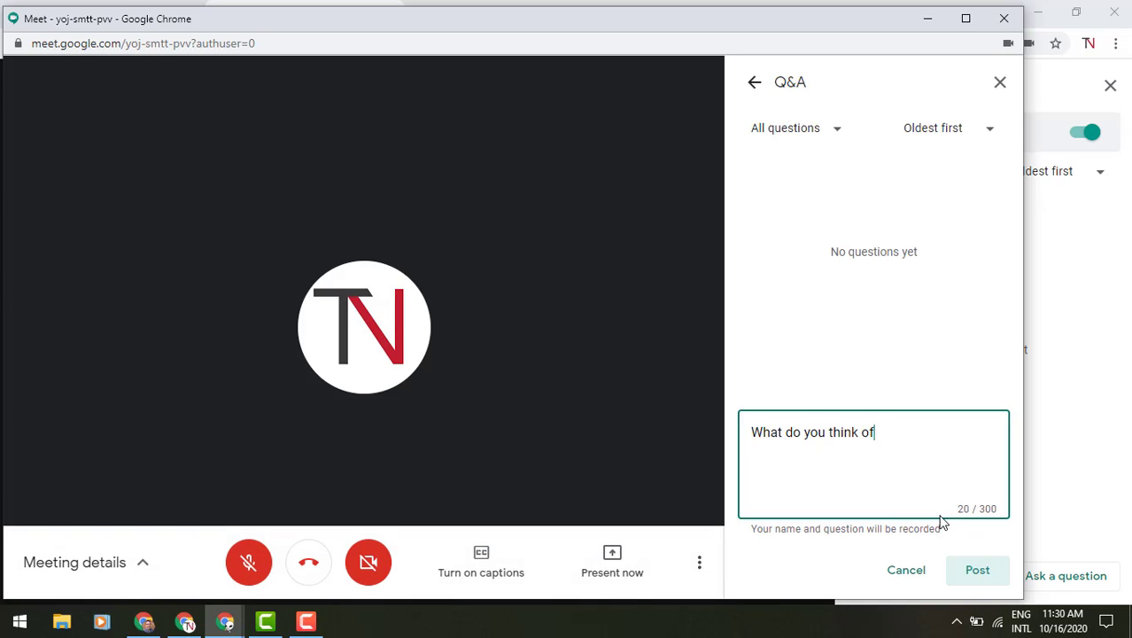
{"action": "type", "text": " the new Gmail"}
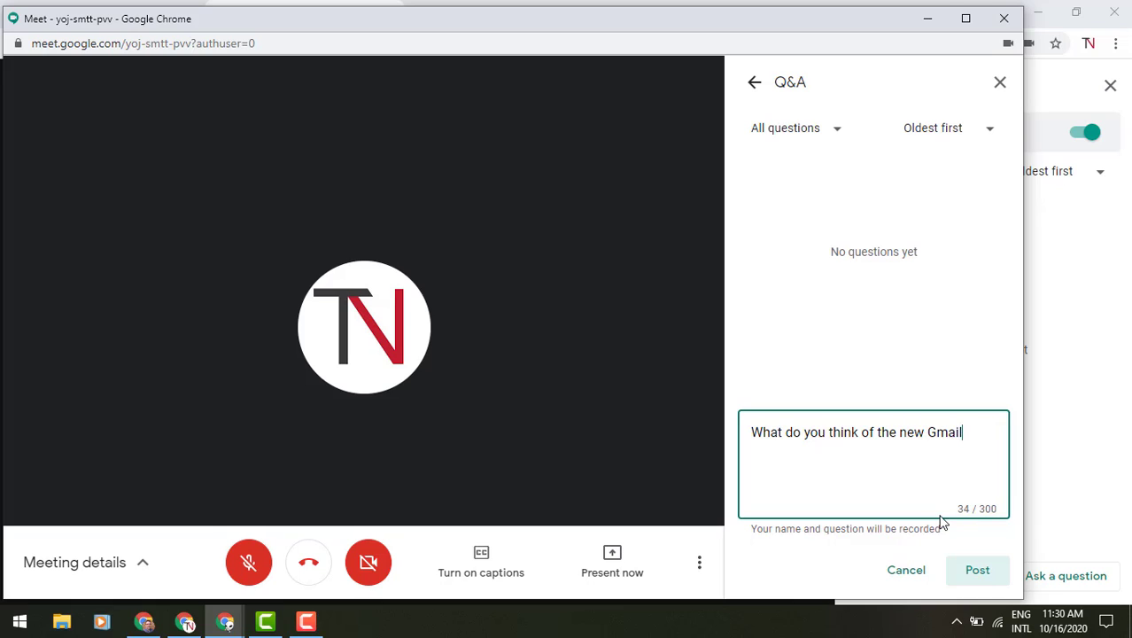
{"action": "type", "text": " logo?"}
{"action": "left_click", "coordinate": [975, 570]}
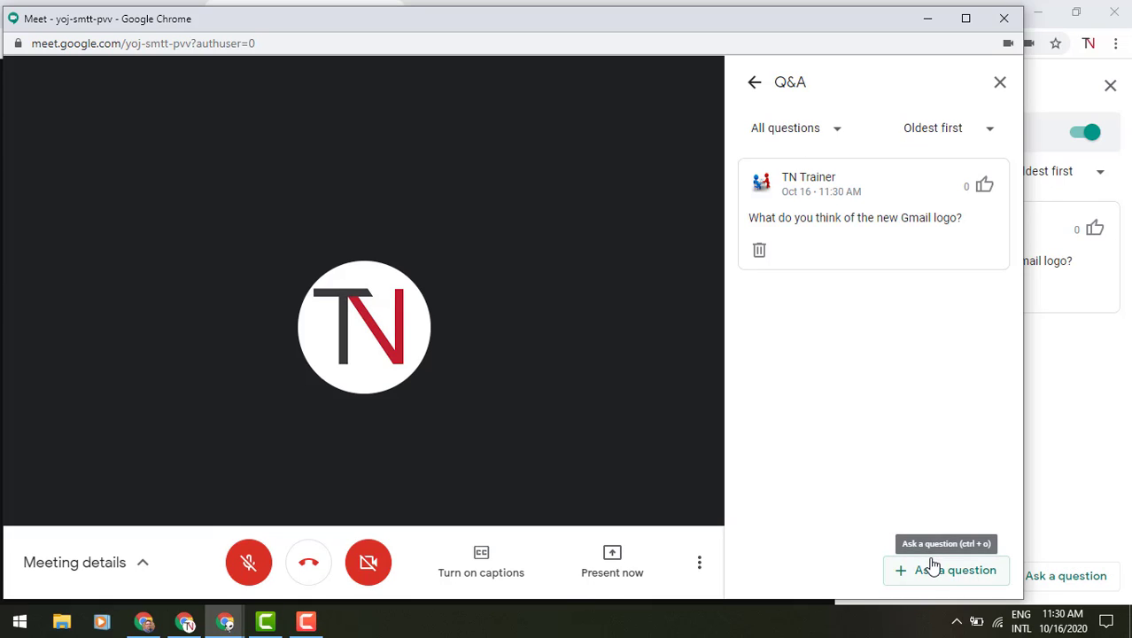
Return to the host's Meet window and turn off allowing questions in Q&A
{"action": "left_click", "coordinate": [1069, 378]}
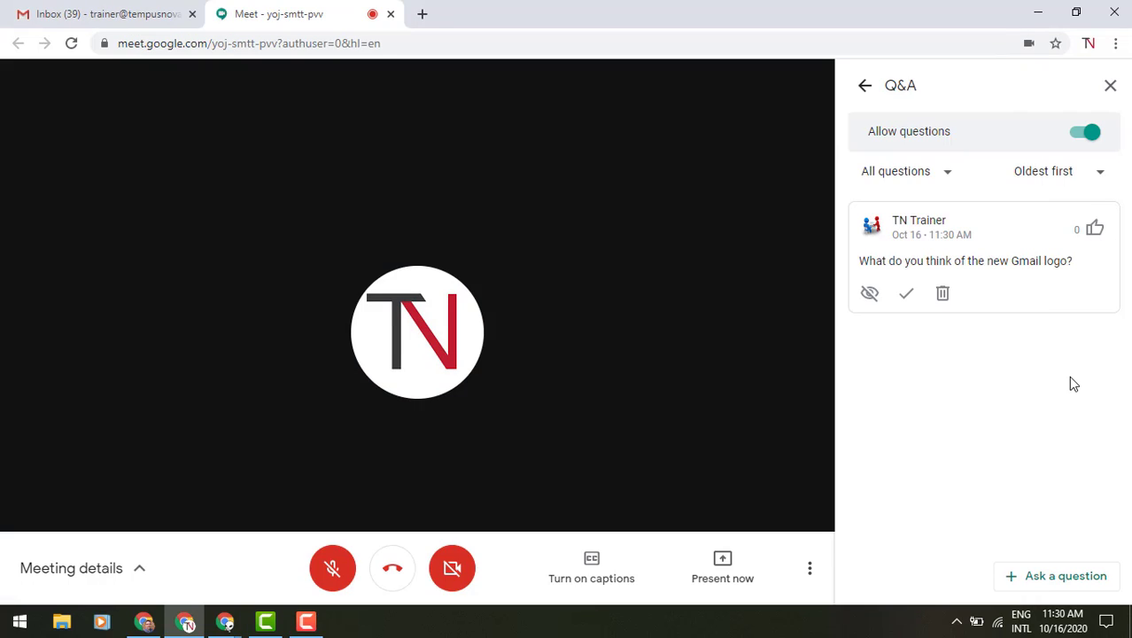
{"action": "left_click", "coordinate": [1088, 135]}
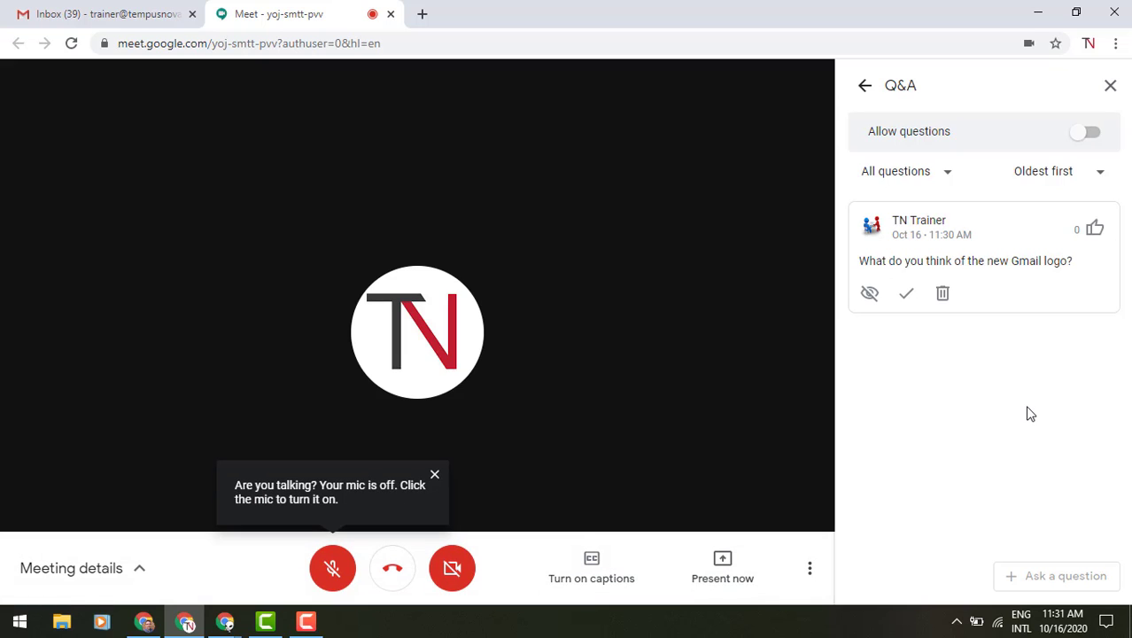
Switch to the Gmail inbox and open the meeting data email from Oct 16, 2020
{"action": "left_click", "coordinate": [84, 15]}
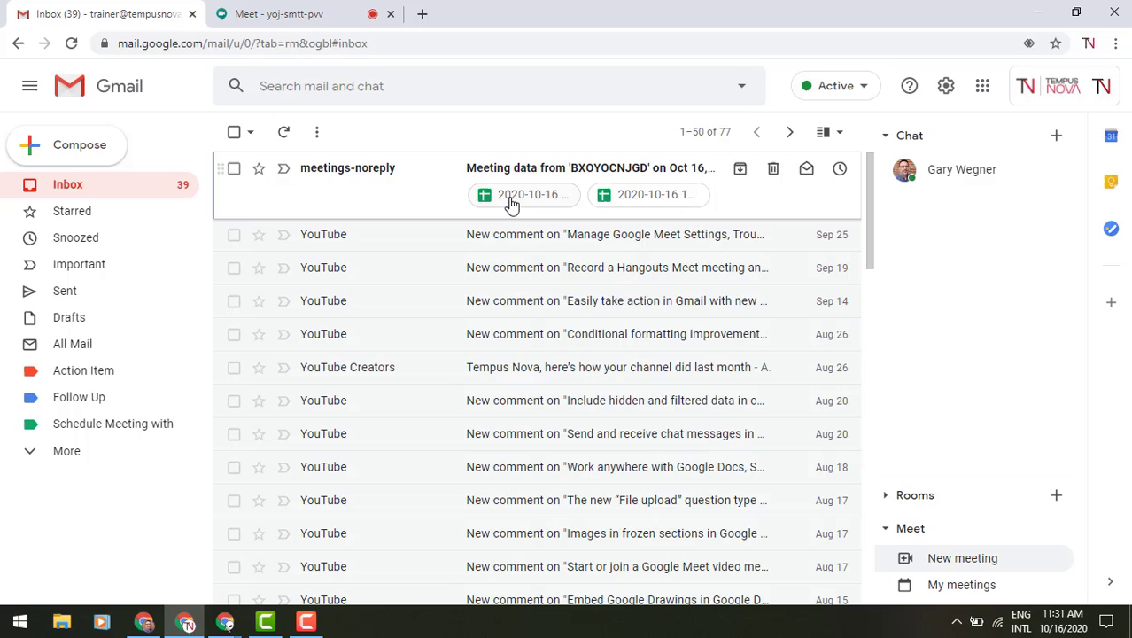
{"action": "left_click", "coordinate": [399, 172]}
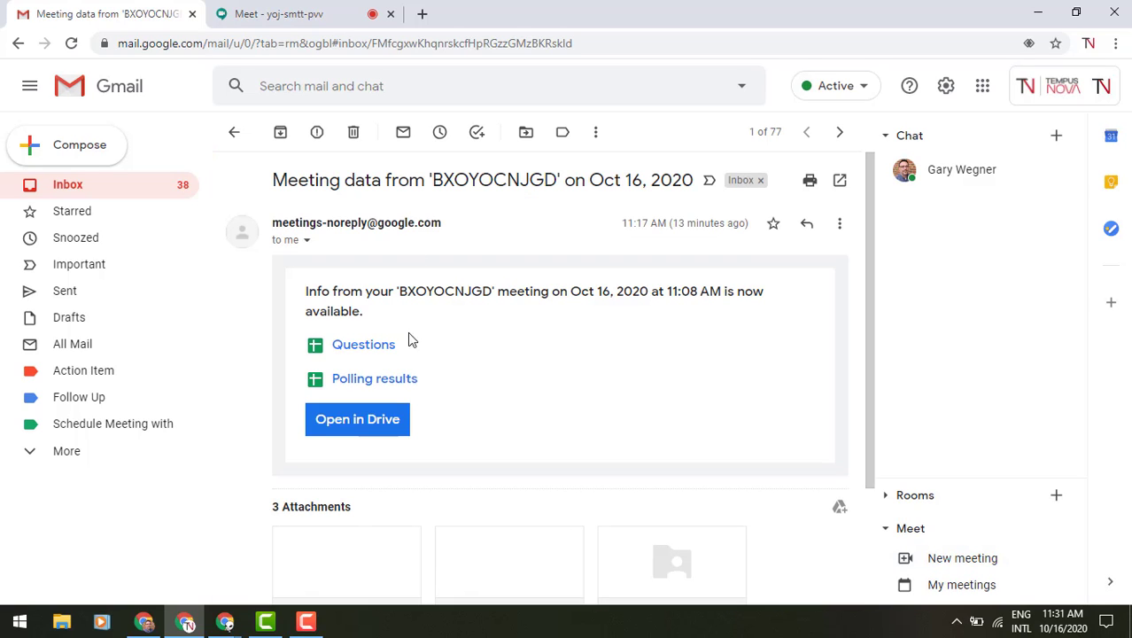